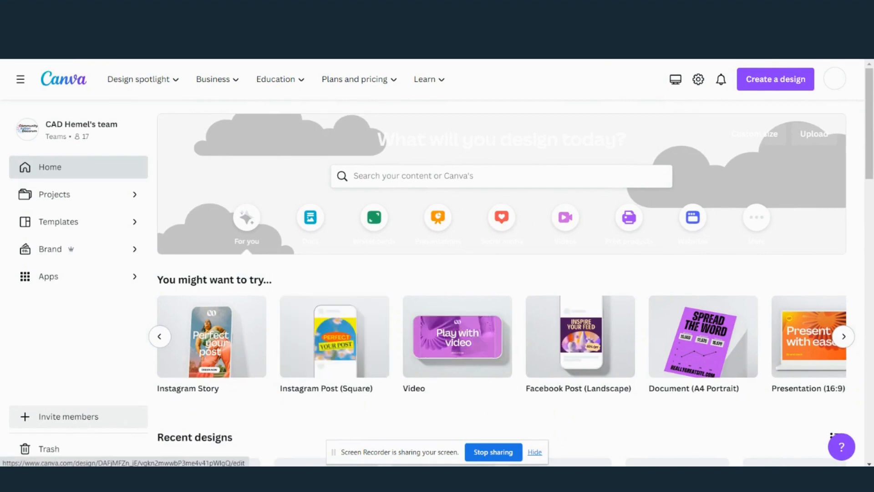
Step: Create a blank square Instagram Post design and look through the available templates
left_click(336, 347)
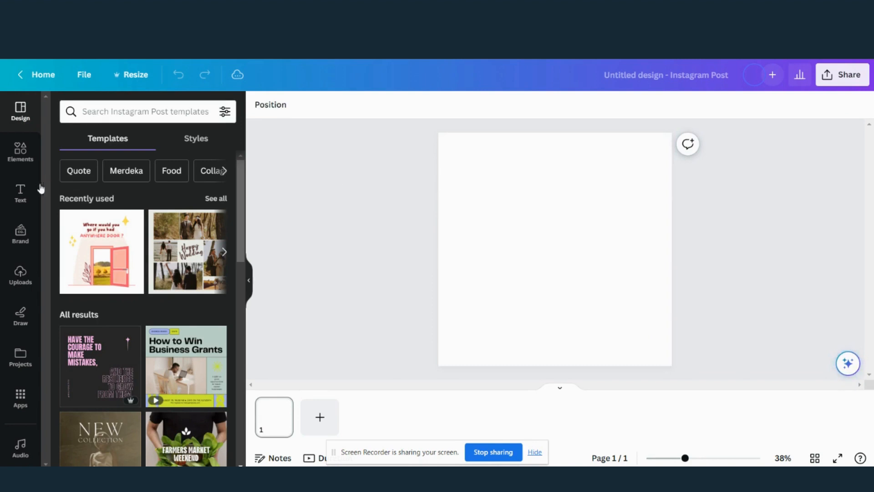
left_click(98, 113)
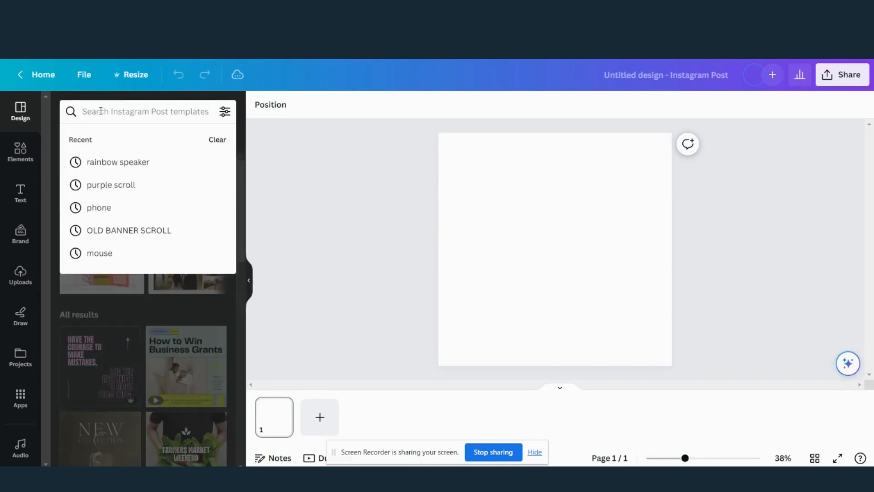
left_click(100, 110)
scroll(145, 247, "down", 4)
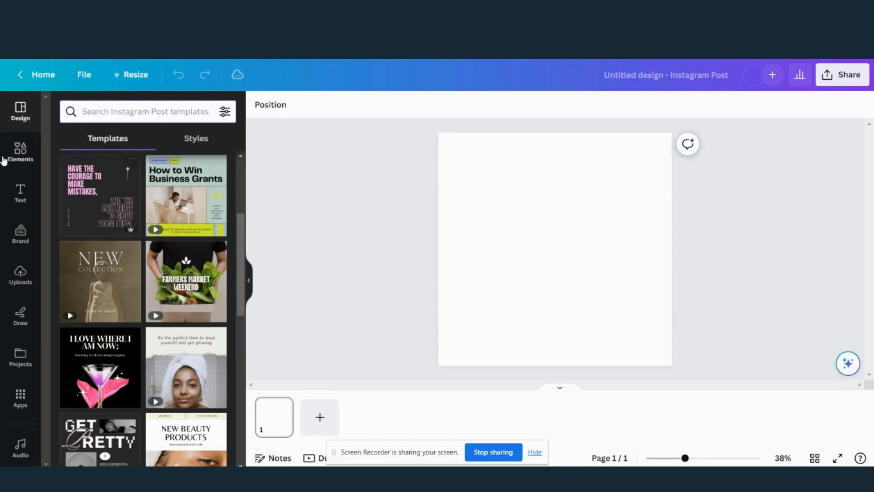
Step: Add the stock photo of the red timber-framed house with a lawn and bench, and enlarge it to cover the whole page
left_click(21, 154)
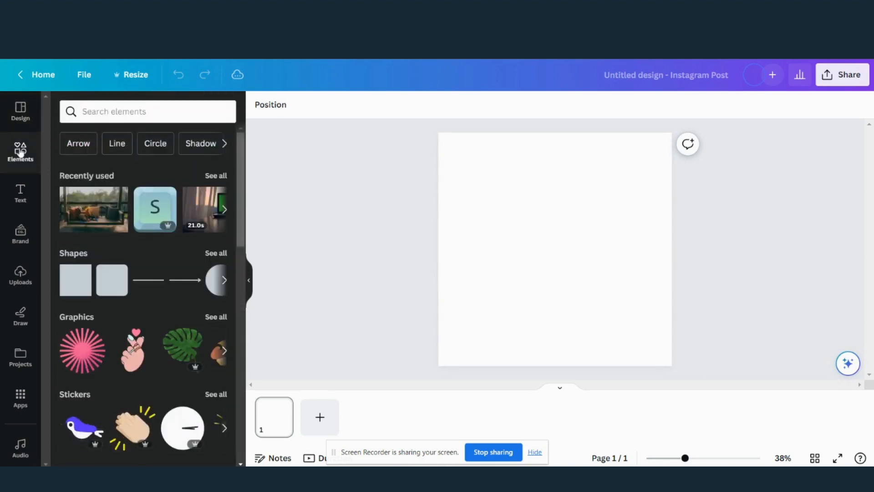
scroll(136, 240, "down", 6)
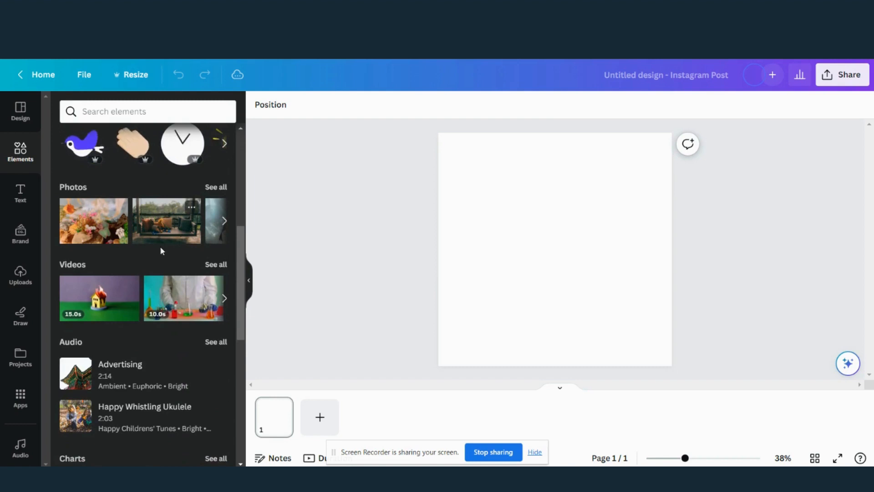
left_click(224, 221)
left_click(216, 187)
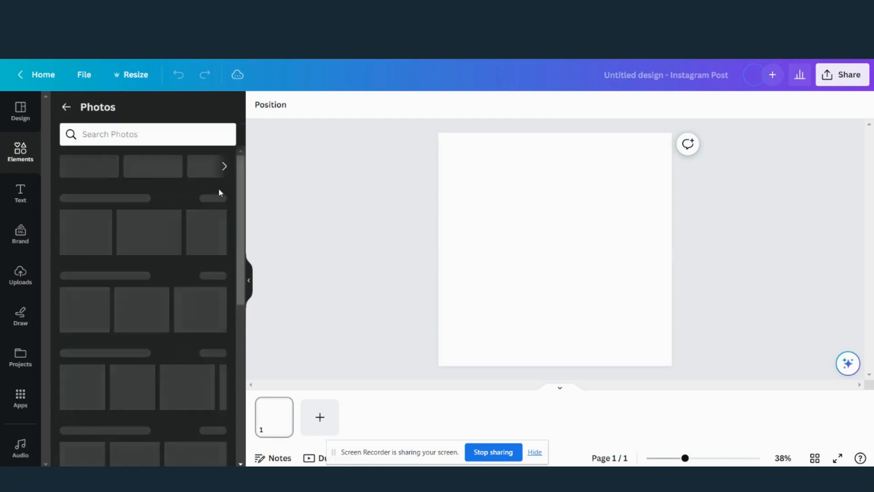
scroll(123, 305, "down", 6)
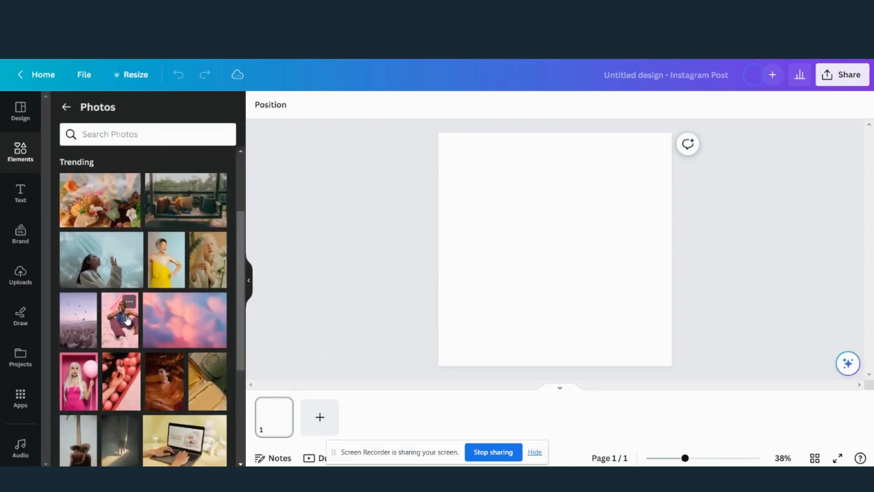
scroll(128, 320, "down", 5)
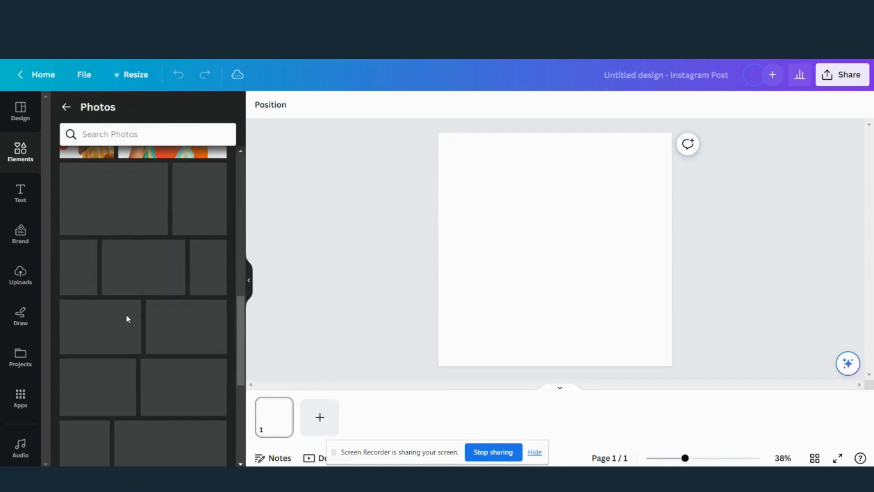
scroll(128, 319, "down", 4)
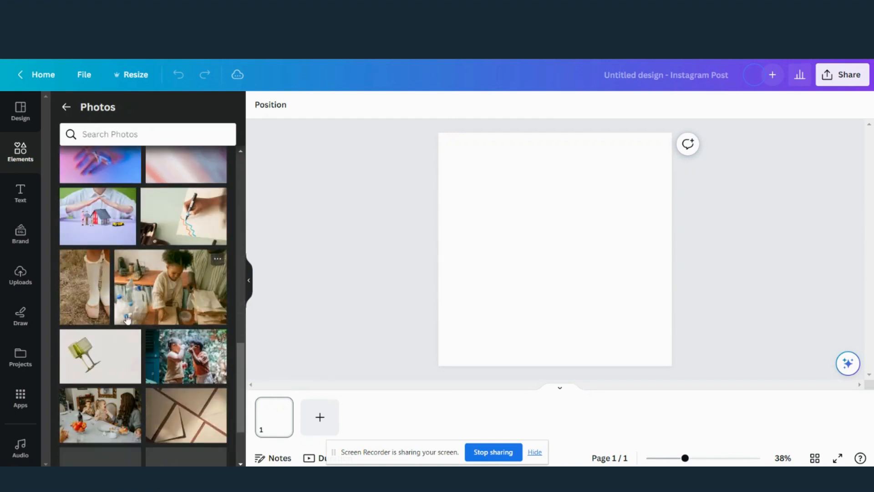
scroll(128, 320, "down", 6)
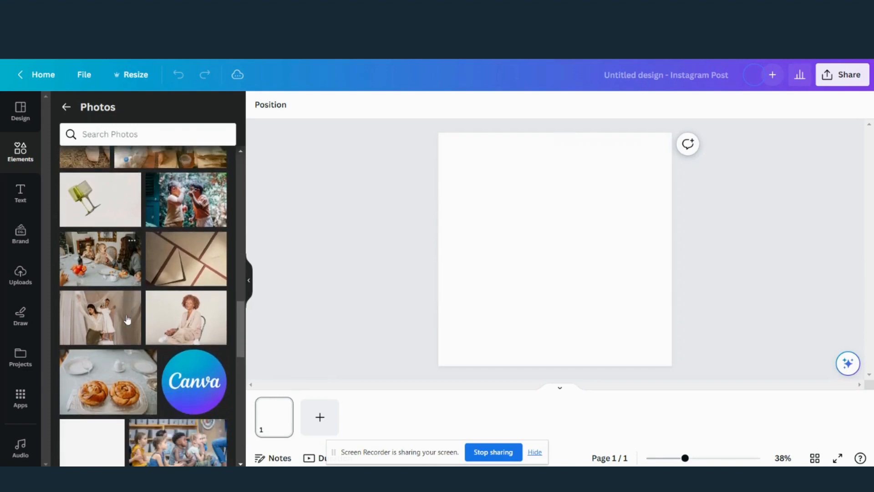
scroll(127, 319, "down", 3)
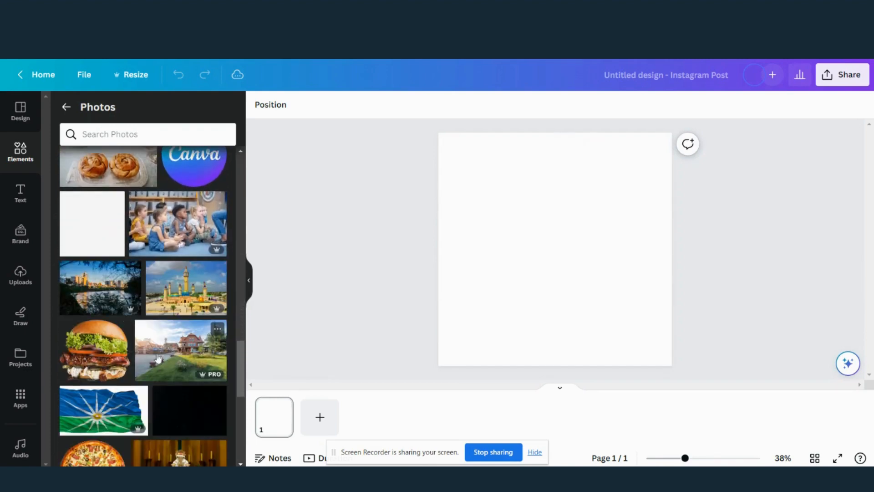
left_click(162, 349)
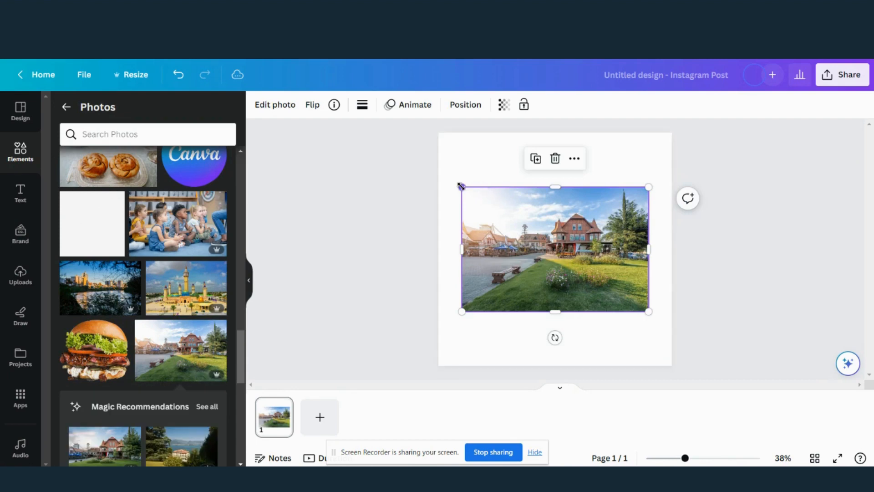
left_click_drag(459, 185, 361, 172)
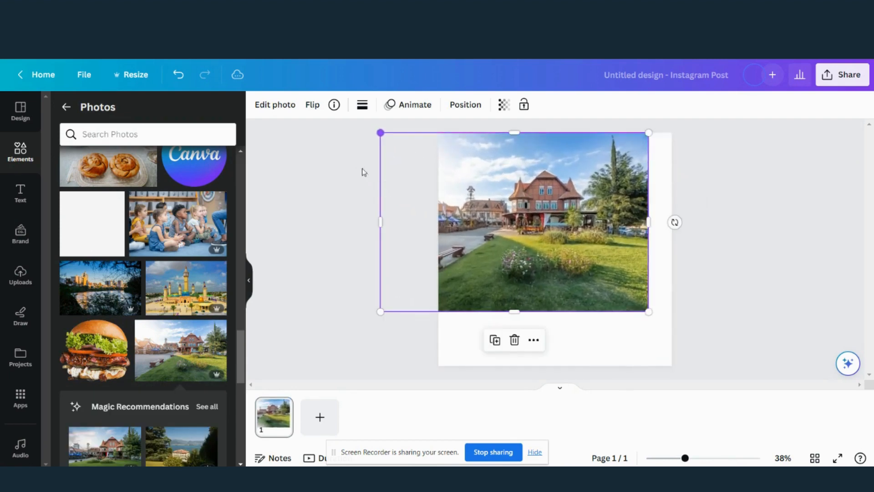
left_click_drag(646, 313, 730, 366)
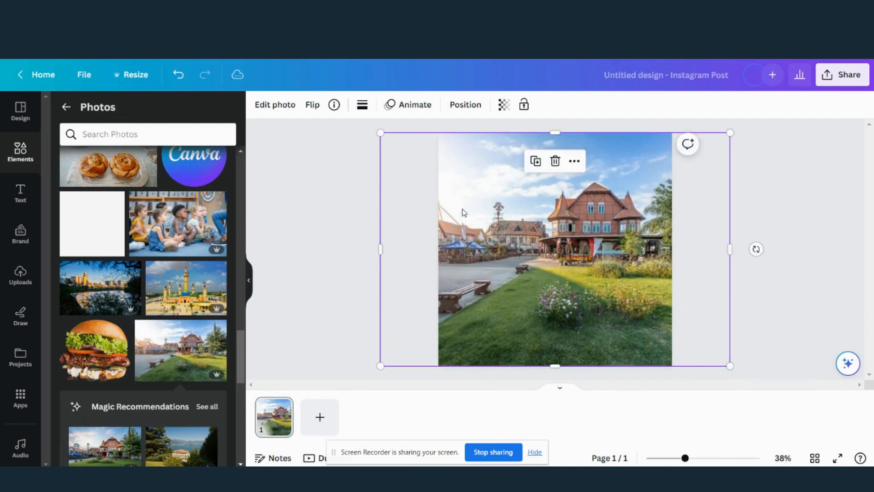
Step: Start Magic Edit on the photo and brush over the front bench and the space above it with brush size 28
left_click(276, 106)
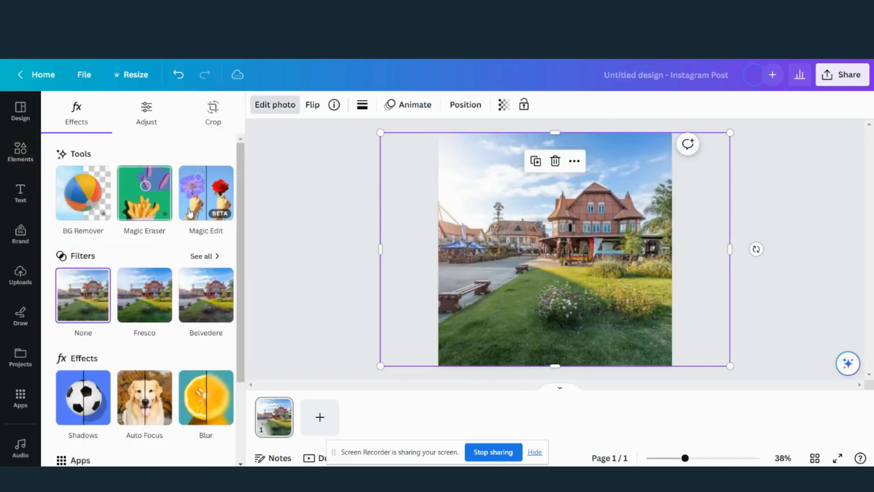
left_click(207, 196)
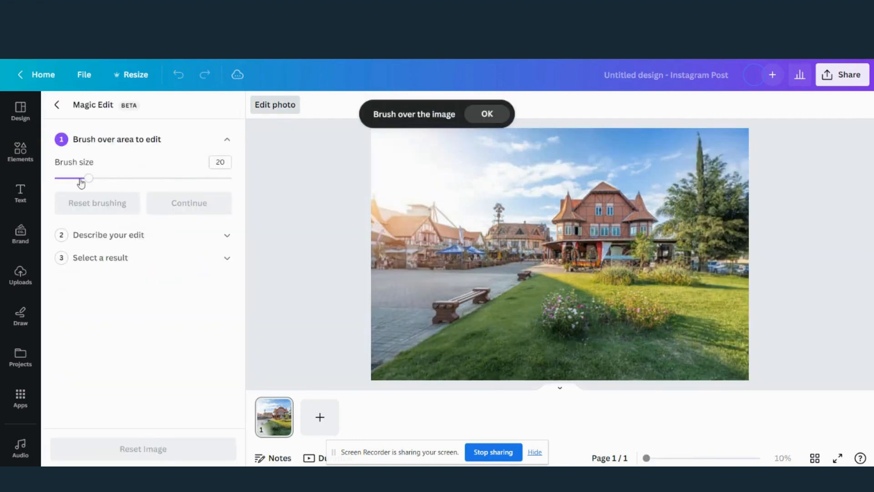
left_click_drag(88, 182, 104, 184)
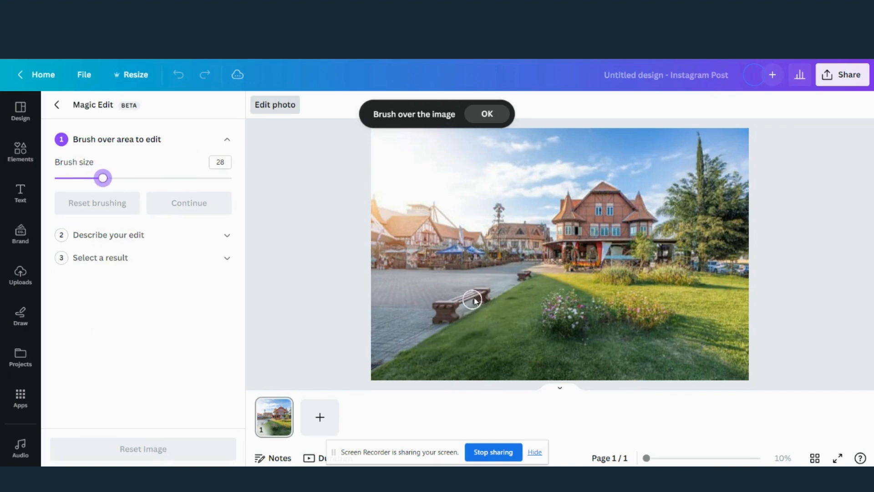
mouse_move(465, 297)
left_mouse_down()
mouse_move(431, 303)
mouse_move(427, 316)
mouse_move(427, 298)
mouse_move(469, 296)
mouse_move(468, 271)
mouse_move(423, 278)
mouse_move(428, 290)
mouse_move(464, 287)
left_mouse_up()
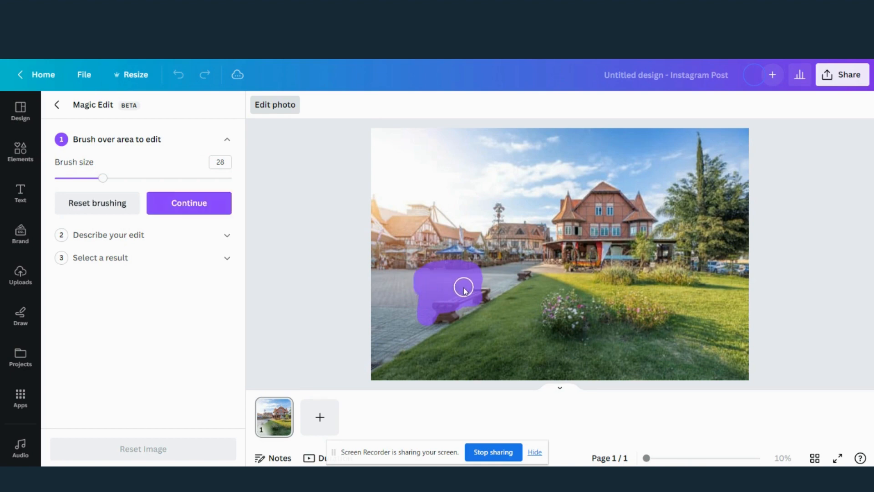
Step: Generate Magic Edit results for the brushed area from the description "lady on bench"
left_click(195, 207)
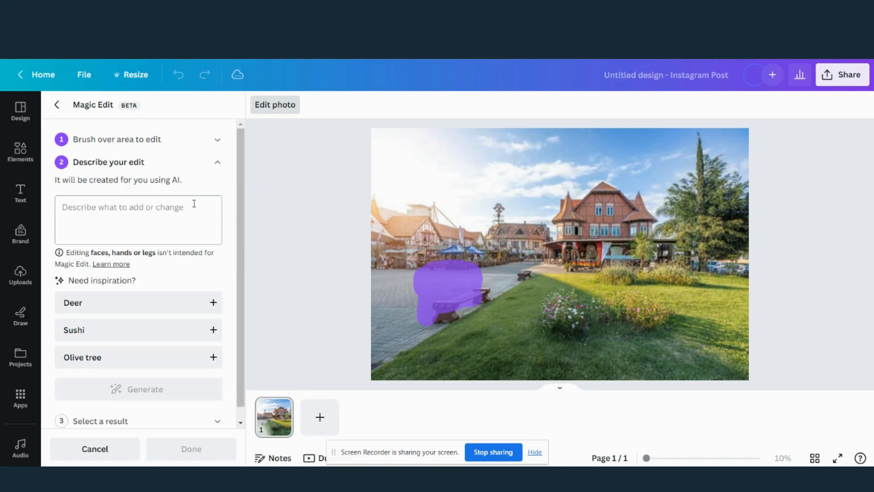
left_click(136, 210)
type("lady on bench")
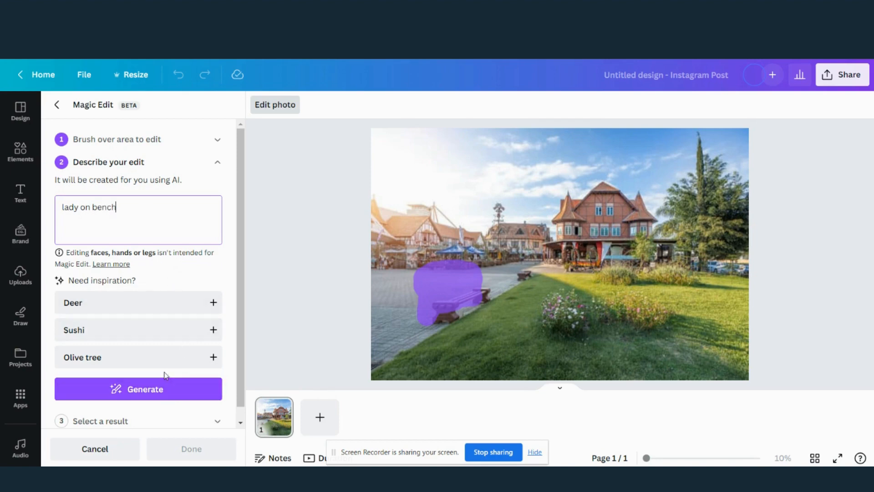
left_click(109, 388)
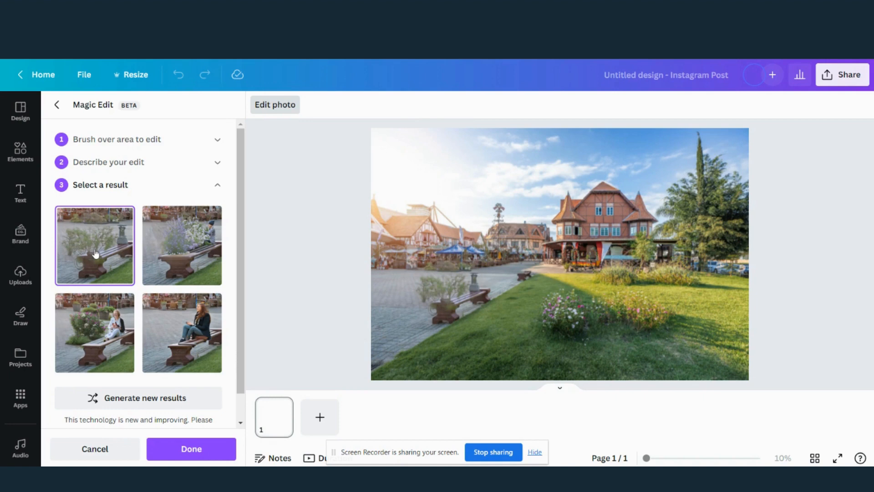
Step: Compare the generated results and apply the one with the dark-jacketed woman sitting on the bench without plants
left_click(190, 243)
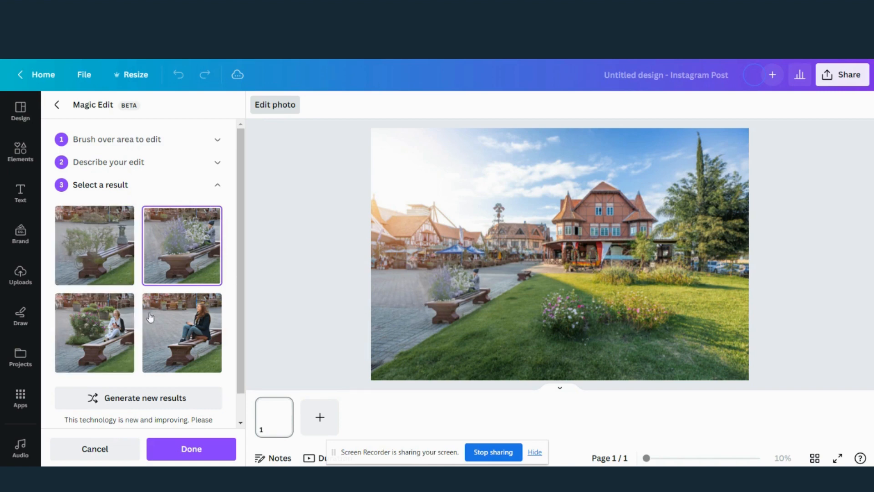
left_click(94, 325)
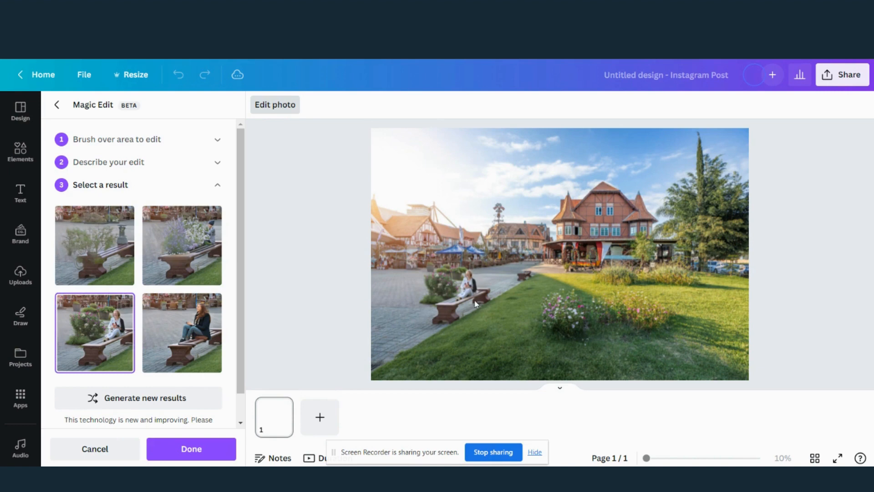
left_click(193, 331)
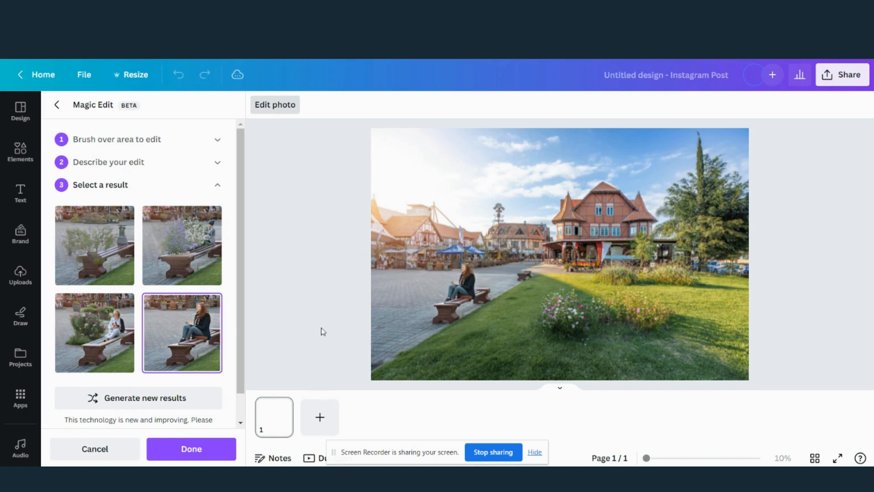
left_click(91, 340)
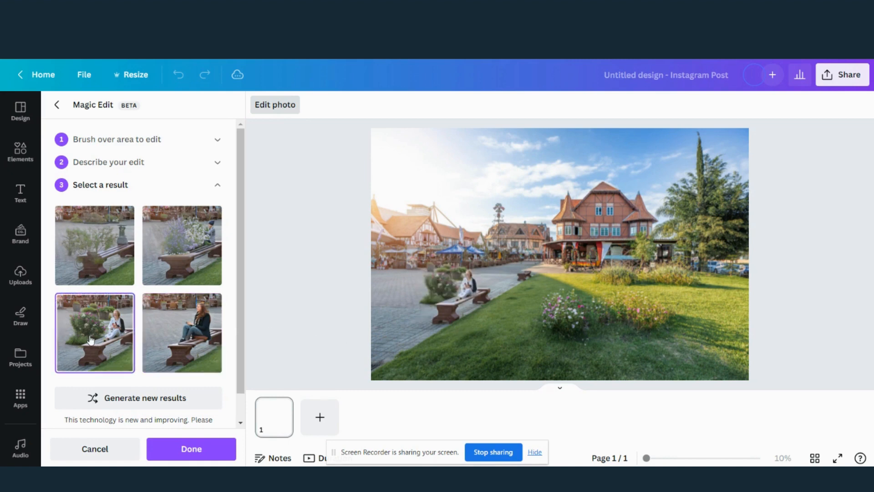
left_click(184, 324)
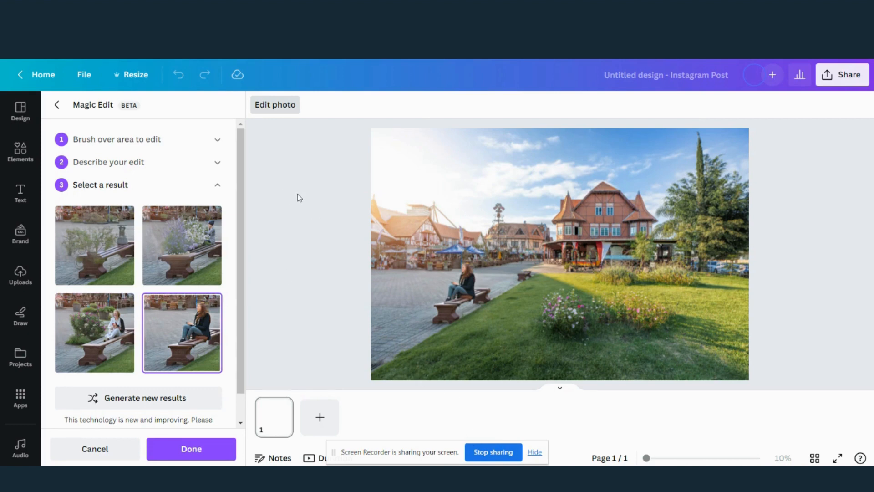
left_click(172, 451)
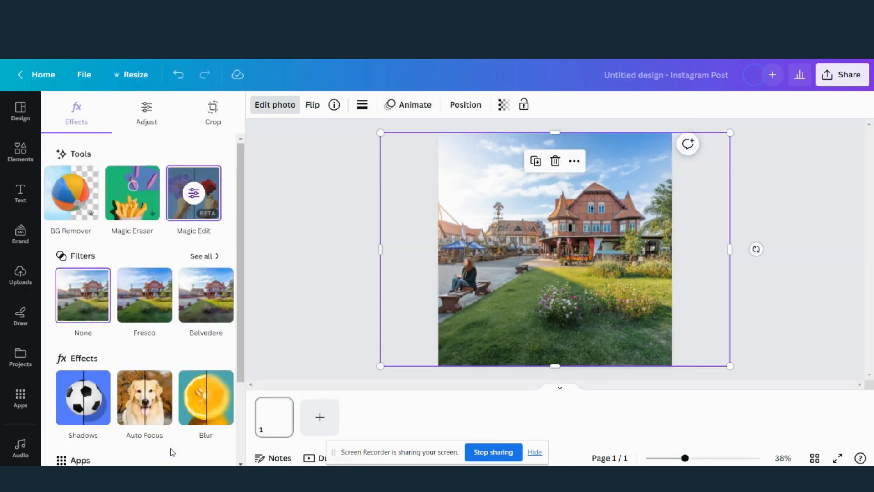
Step: Undo the last change to the photo
key("ctrl+z")
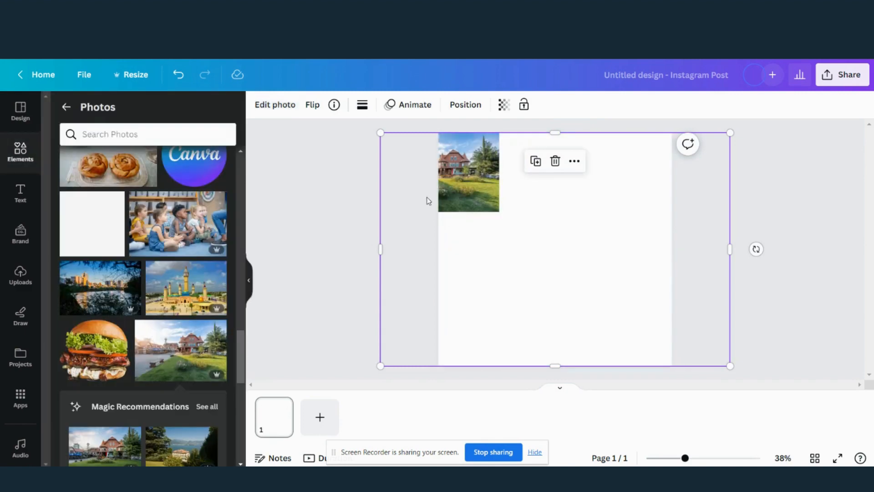
left_click(348, 174)
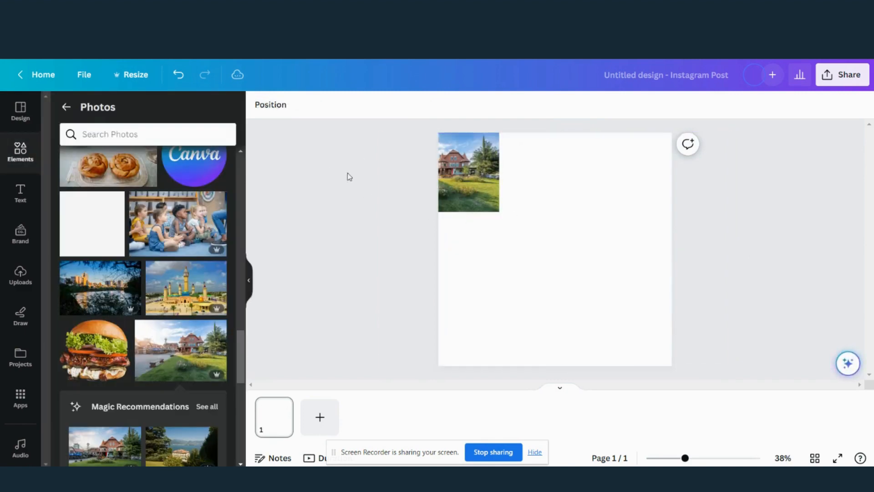
left_click(459, 186)
left_click(179, 79)
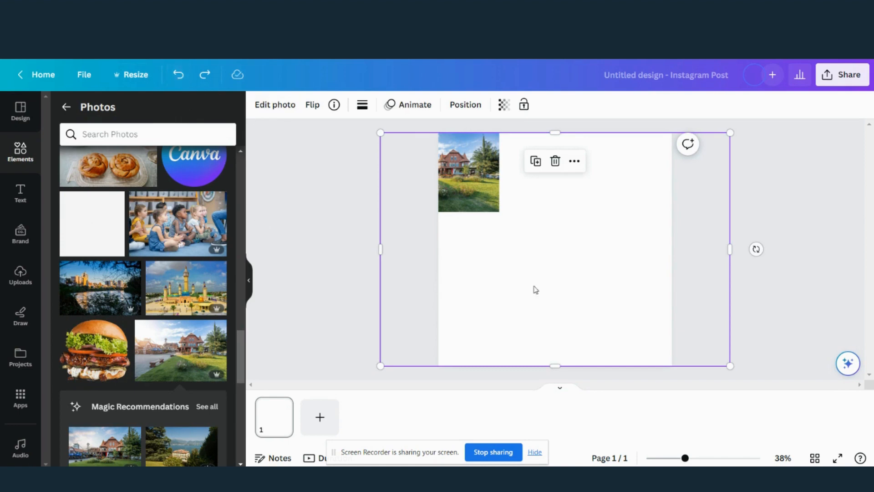
Step: Redo the photo edit, and enlarge and reposition the photo so the woman and the whole front bench fit inside the page
key("ctrl+y")
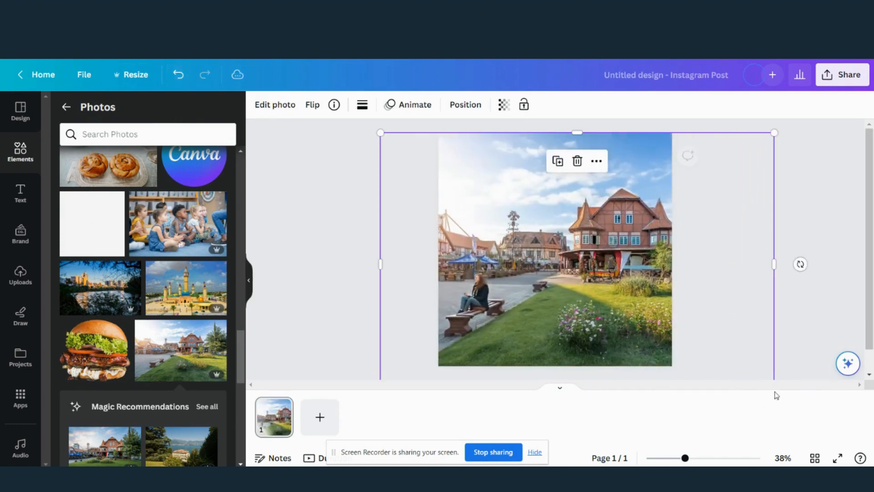
left_click_drag(475, 273, 477, 255)
left_click(327, 254)
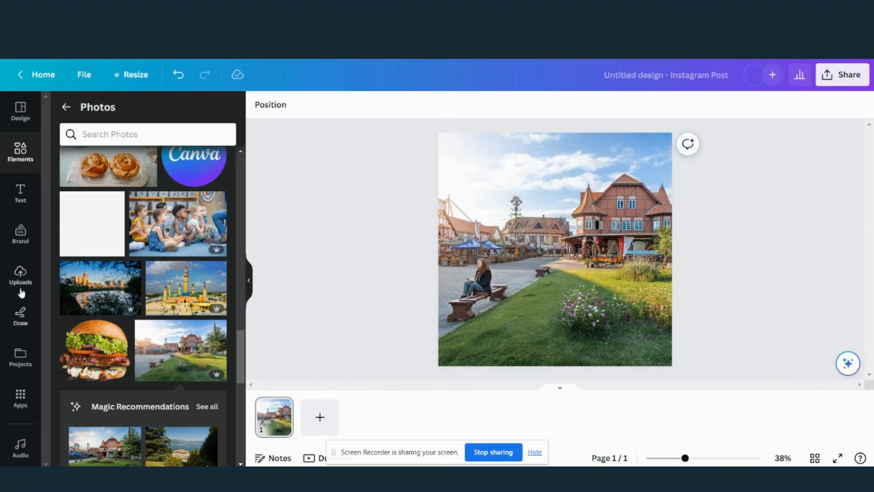
Step: Add the "Feelin' Cute" font combination to the page and place it over the sky in the upper part of the photo
left_click(19, 195)
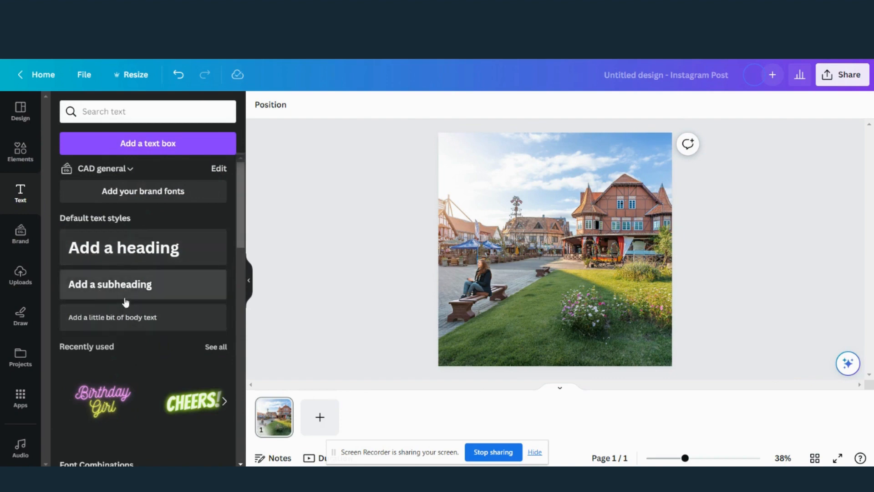
scroll(125, 302, "down", 4)
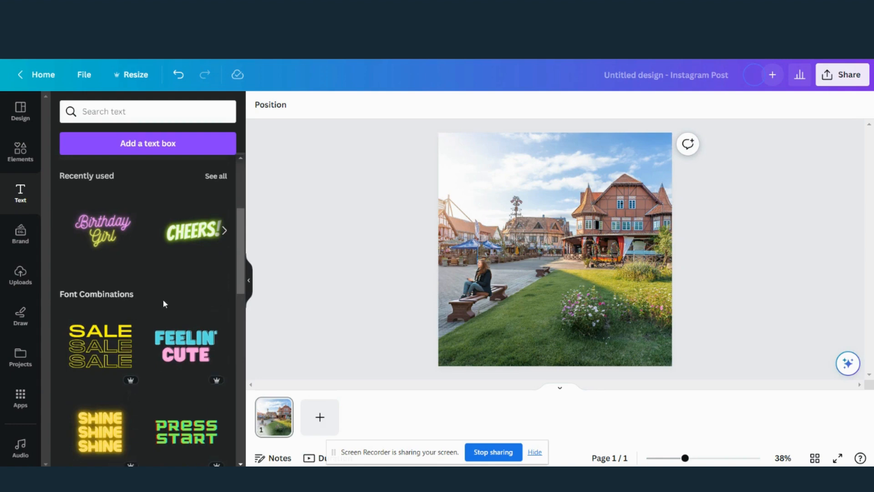
scroll(164, 304, "down", 3)
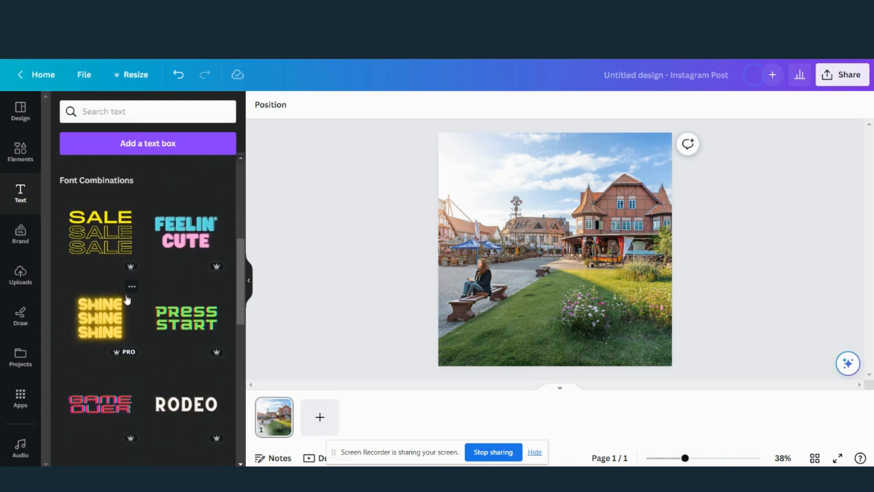
left_click(190, 237)
left_click_drag(569, 240, 566, 197)
Step: Replace the blue upper word of the font combination with "HAPPY"
left_click(561, 177)
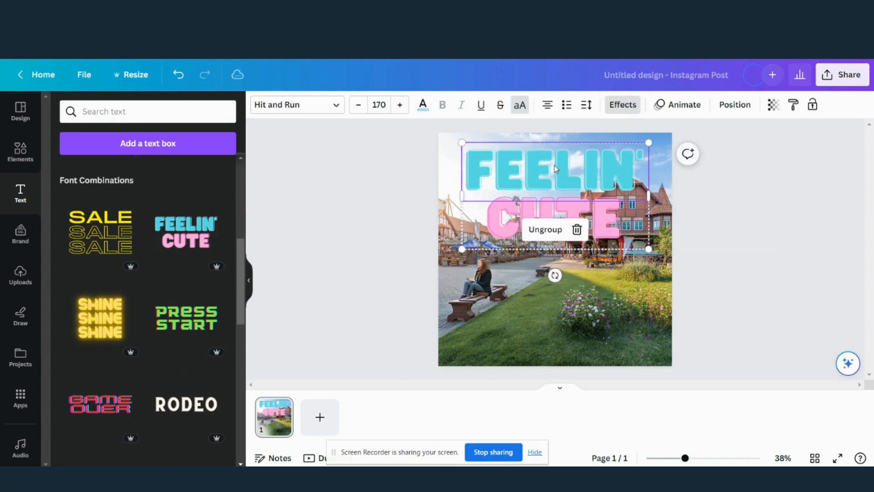
left_click(555, 166)
type("HA")
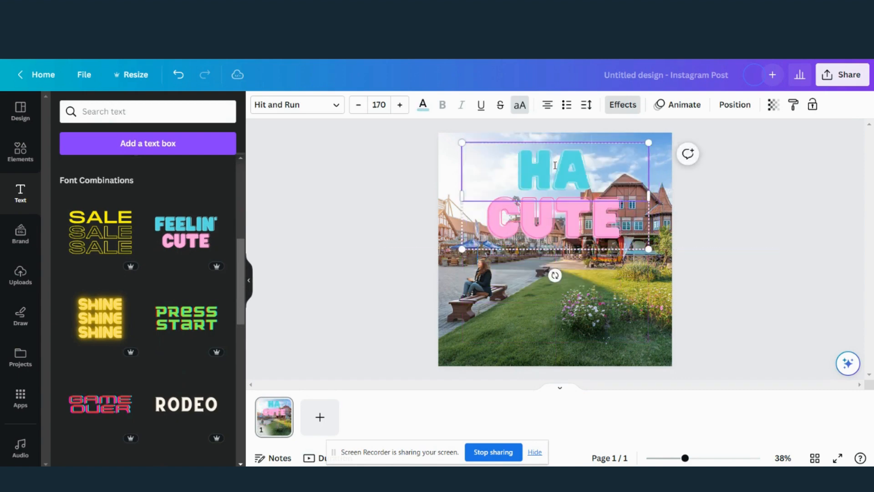
type("PPY")
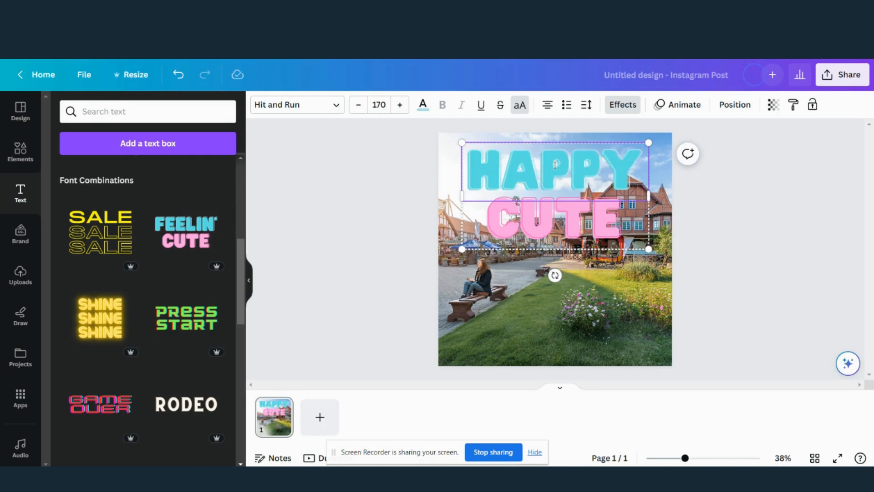
Step: Replace the pink lower word of the font combination with "BIRTHDAY"
left_click(551, 234)
left_click(552, 224)
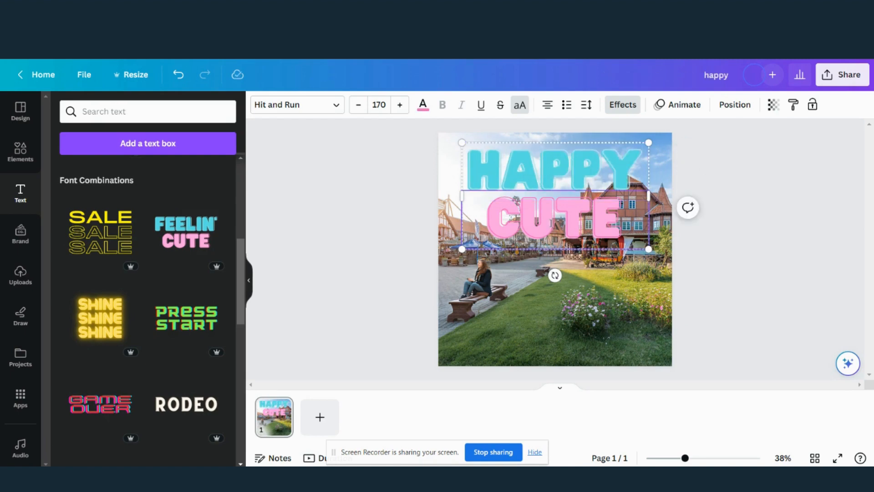
left_click(550, 223)
type("BI")
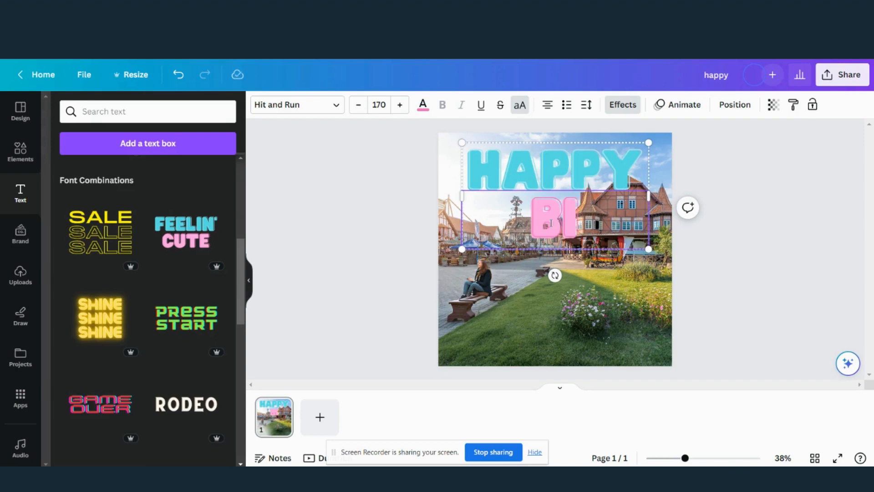
type("RTHDAY")
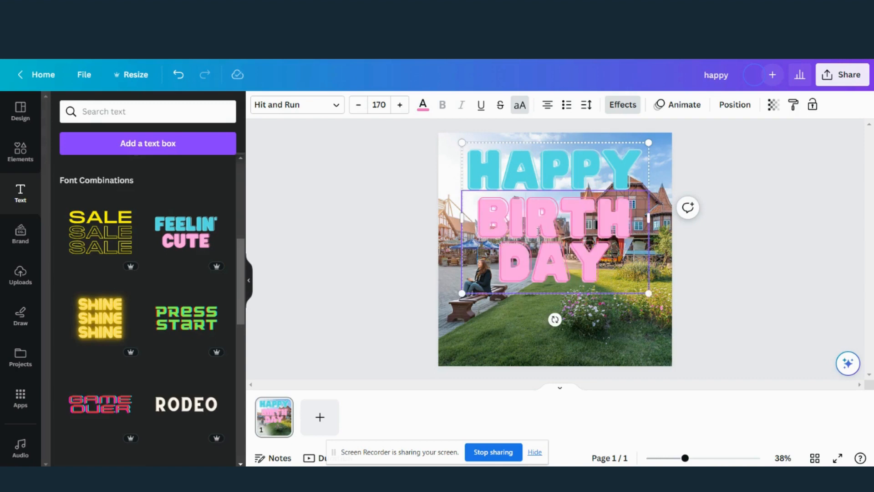
Step: Reduce the font size of the pink "BIRTHDAY" text to 114 so the word fits on one line
triple_click(538, 232)
left_click(358, 105)
left_click(358, 105)
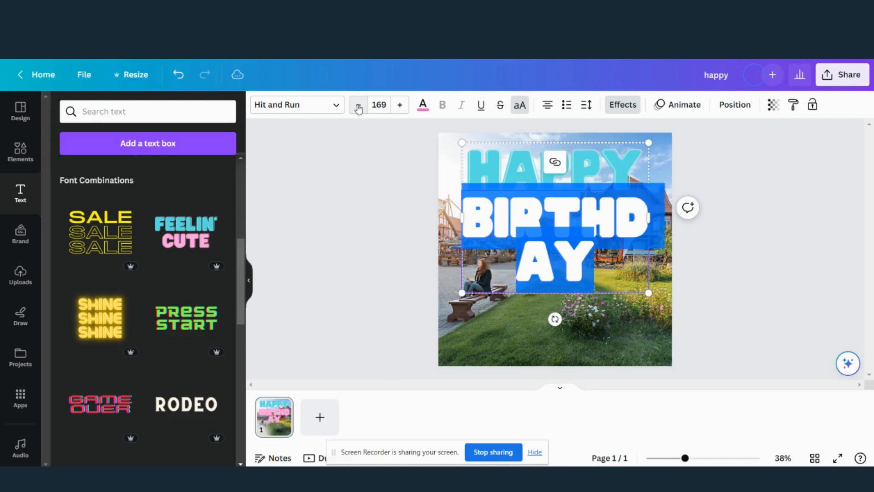
left_click(358, 105)
left_click(358, 105)
left_click(358, 105)
left_click(358, 104)
left_click(358, 105)
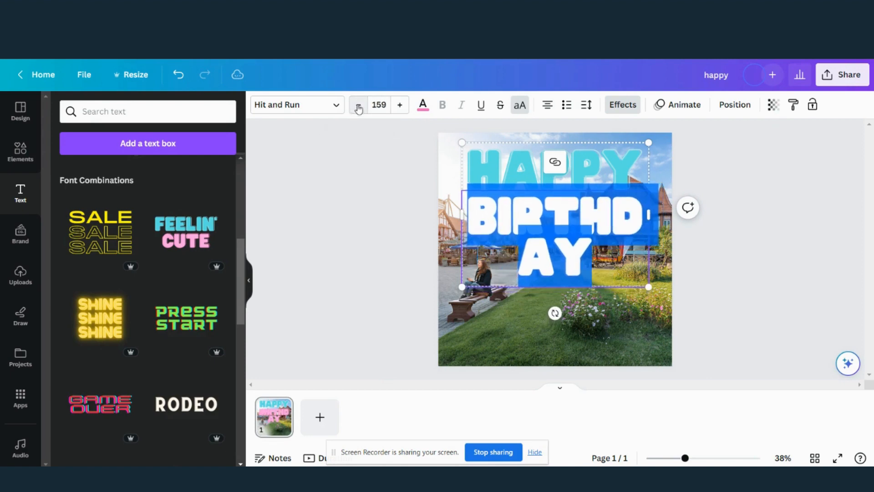
left_click(358, 105)
left_click(359, 105)
left_click(359, 105)
left_click(358, 104)
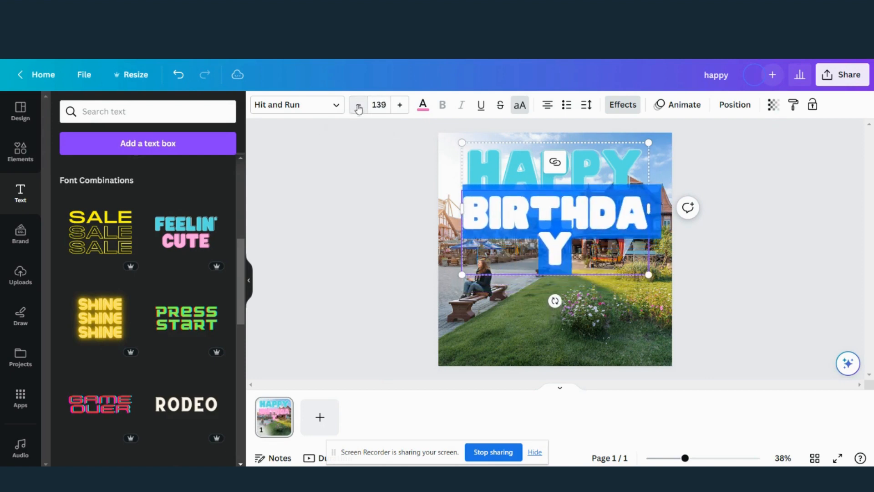
left_click(359, 105)
left_click(359, 105)
left_click(358, 104)
left_click(358, 104)
left_click(359, 105)
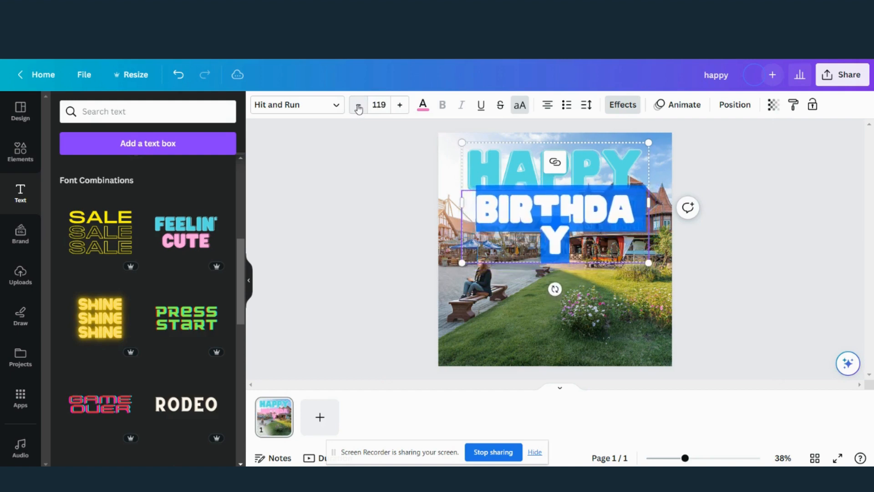
left_click(358, 104)
left_click(359, 104)
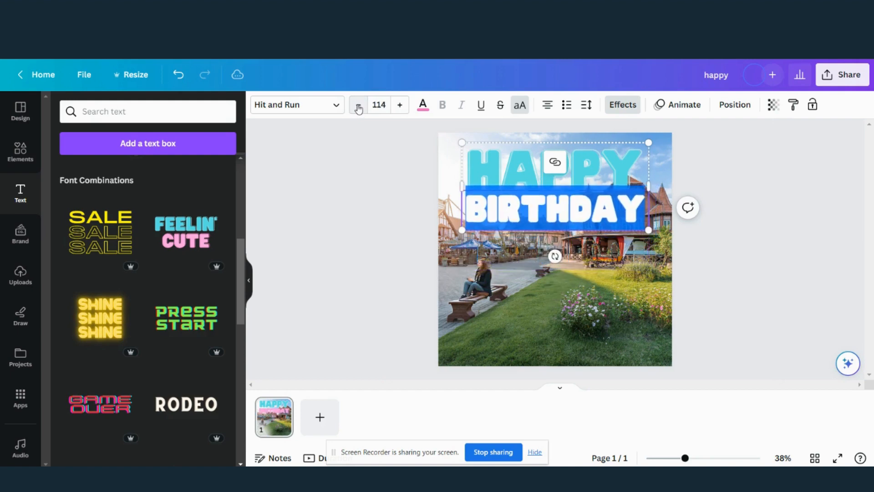
left_click(341, 231)
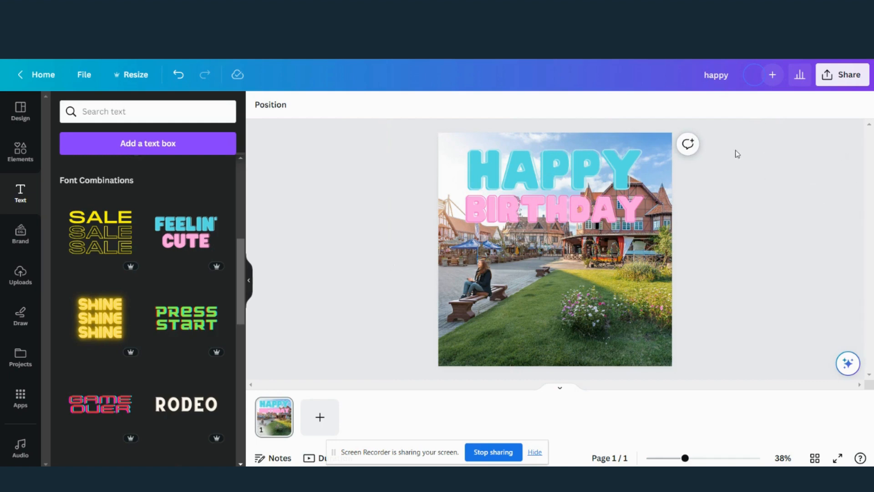
Step: Review the file types offered for downloading the design, and close the download options without downloading
left_click(828, 80)
left_click(704, 361)
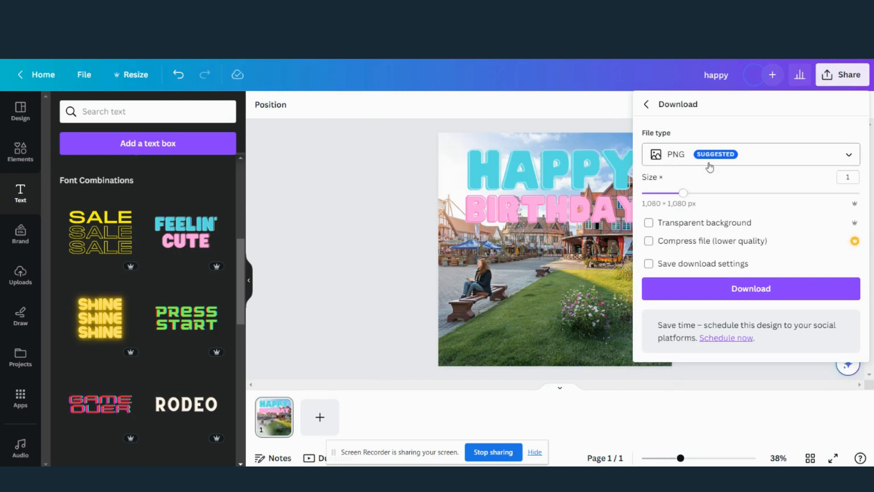
left_click(743, 160)
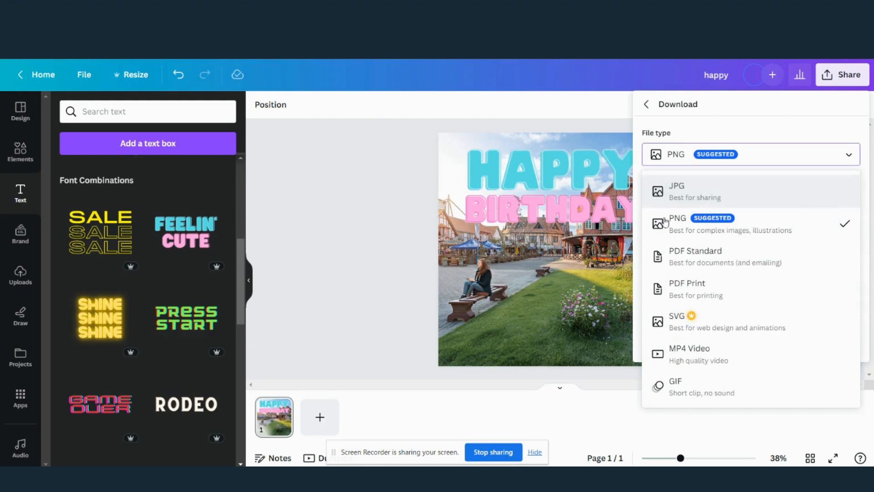
left_click(376, 218)
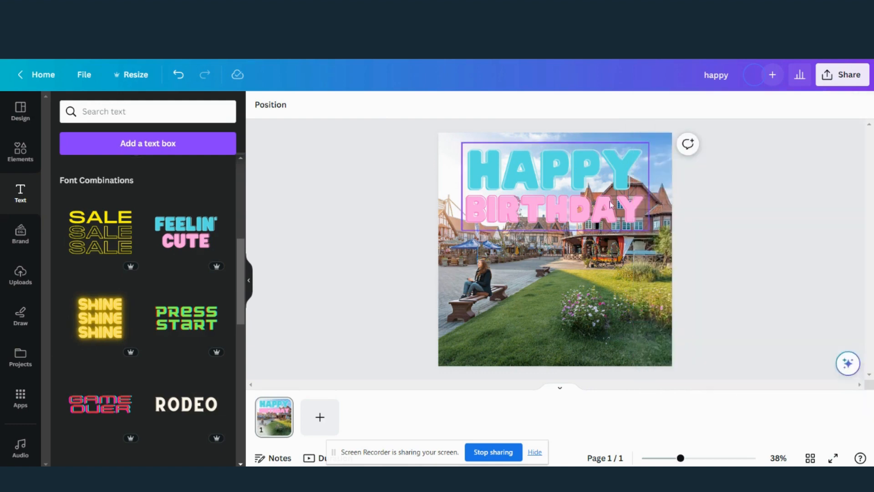